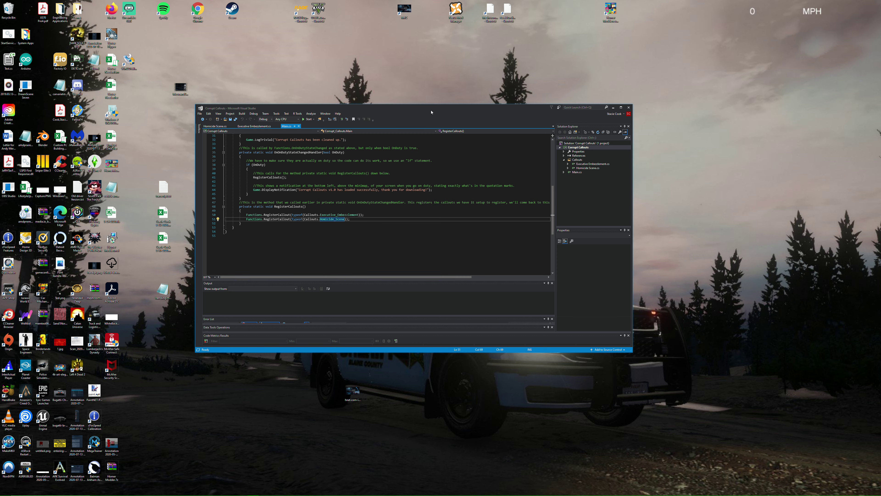
Expand the References list of the Corrupt Callouts project in Solution Explorer.
{"action": "left_click_drag", "start_coordinate": [431, 111], "coordinate": [394, 120]}
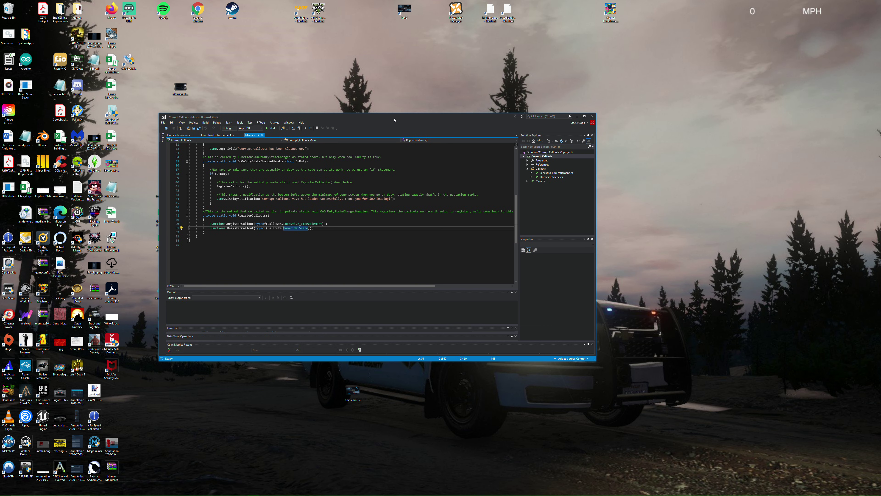
{"action": "scroll", "coordinate": [392, 228], "scroll_direction": "down", "scroll_amount": 2}
{"action": "scroll", "coordinate": [409, 227], "scroll_direction": "up", "scroll_amount": 1}
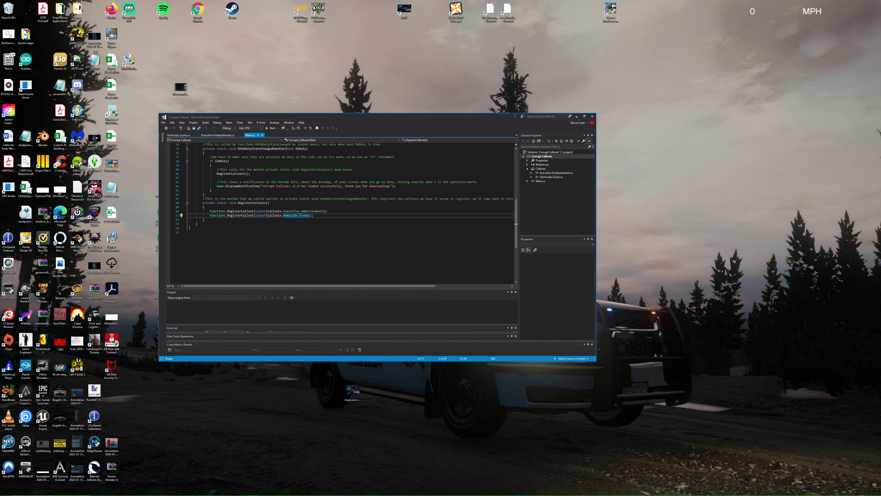
{"action": "left_click", "coordinate": [527, 168]}
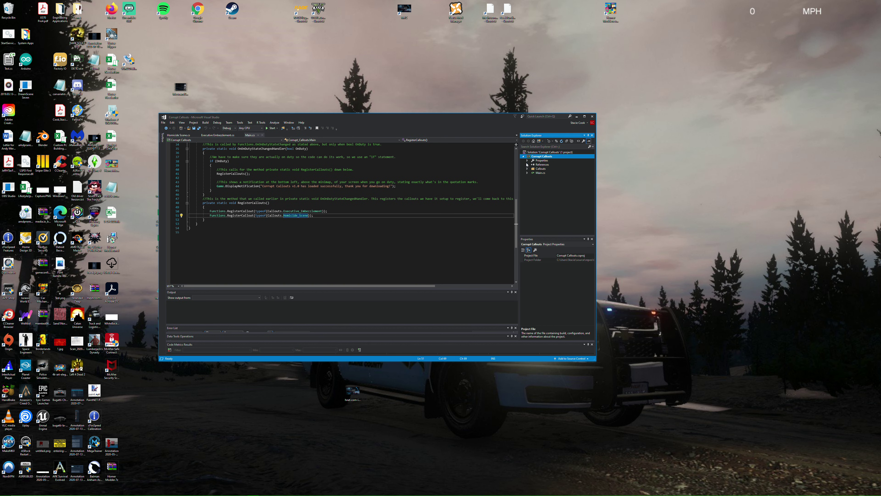
{"action": "left_click", "coordinate": [527, 165]}
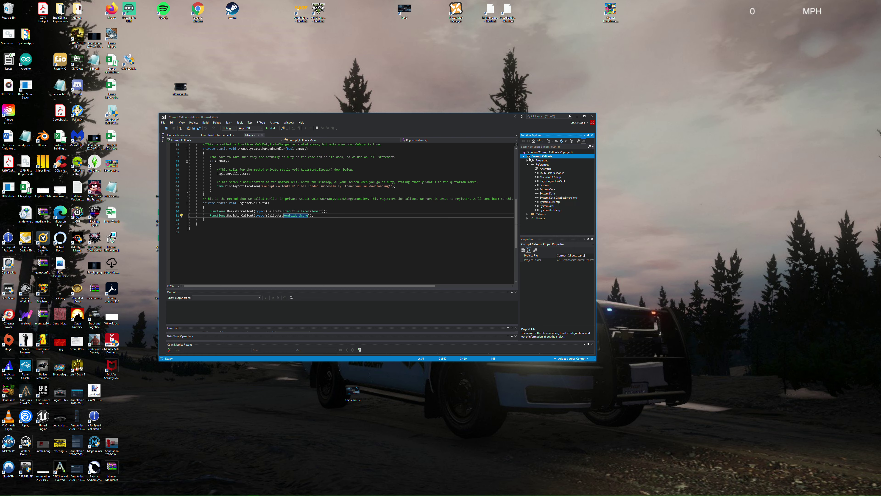
Show the LSPD First Response reference's properties, then select the Corrupt Callouts project.
{"action": "left_click", "coordinate": [547, 172]}
{"action": "right_click", "coordinate": [547, 173]}
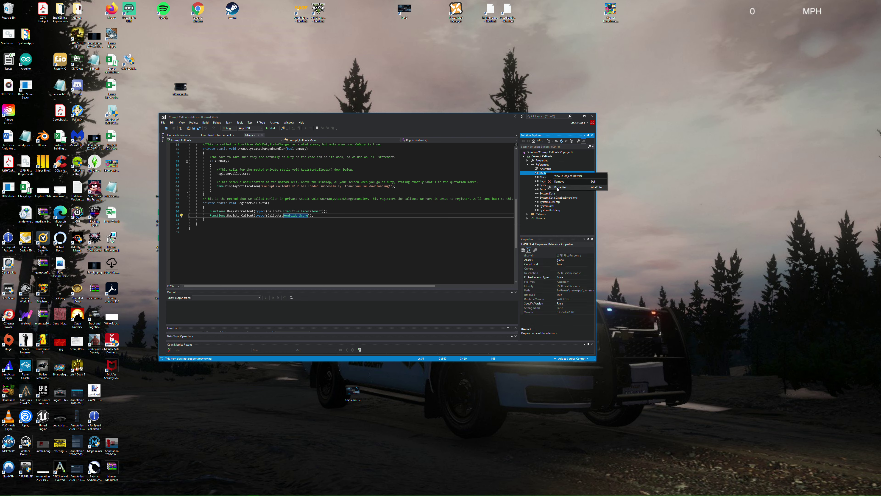
{"action": "left_click", "coordinate": [557, 187]}
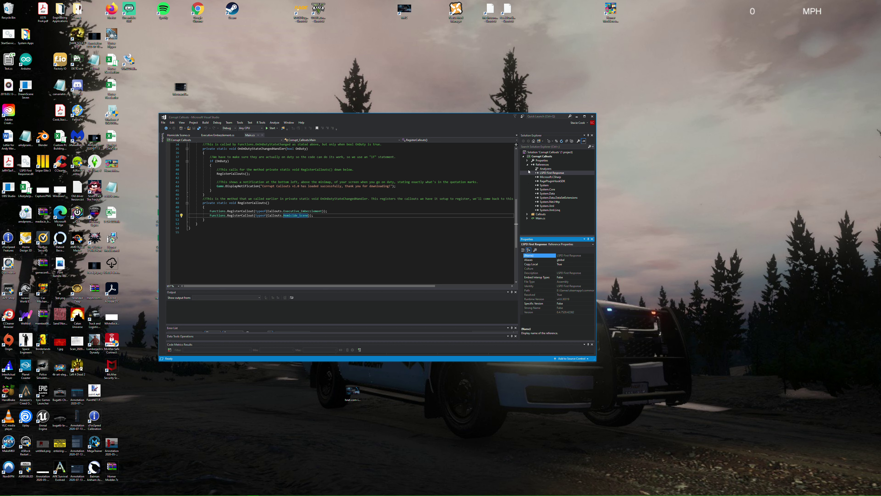
{"action": "left_click", "coordinate": [537, 157]}
Open the Corrupt Callouts properties on the Application page, showing .NET Framework 4.7 and Class Library output.
{"action": "right_click", "coordinate": [537, 157]}
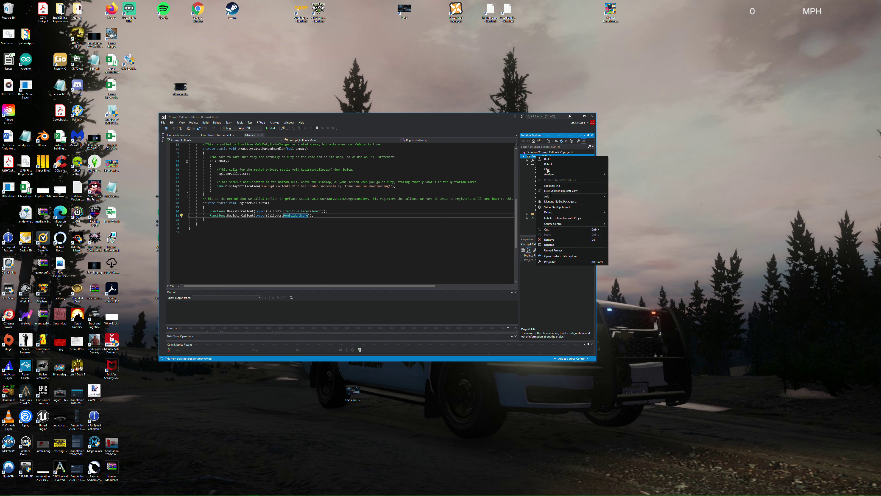
{"action": "left_click", "coordinate": [562, 263]}
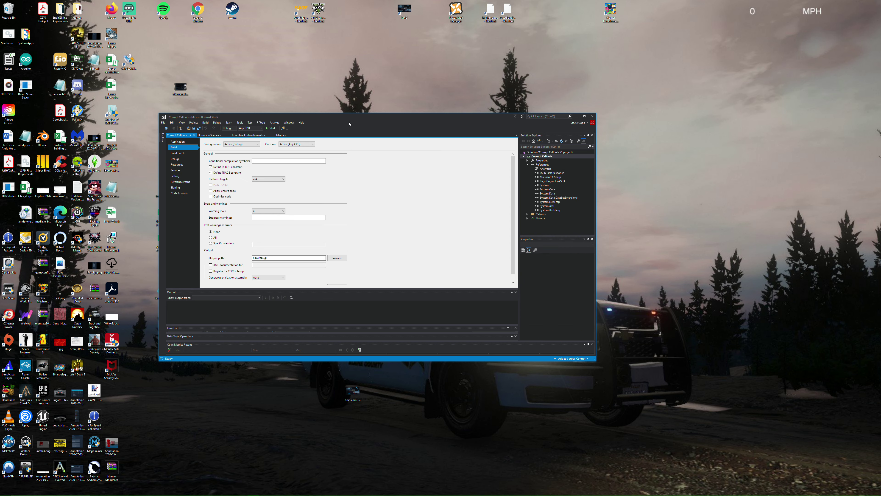
{"action": "left_click_drag", "start_coordinate": [349, 123], "coordinate": [358, 158]}
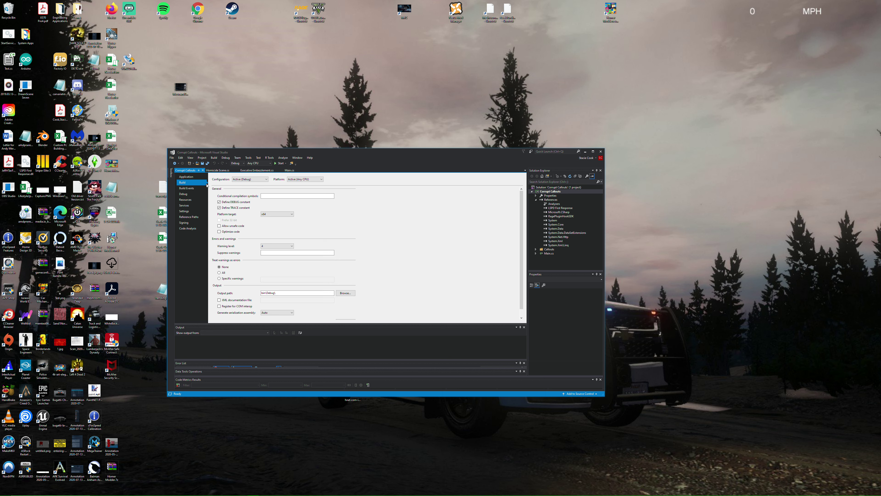
{"action": "left_click", "coordinate": [186, 177]}
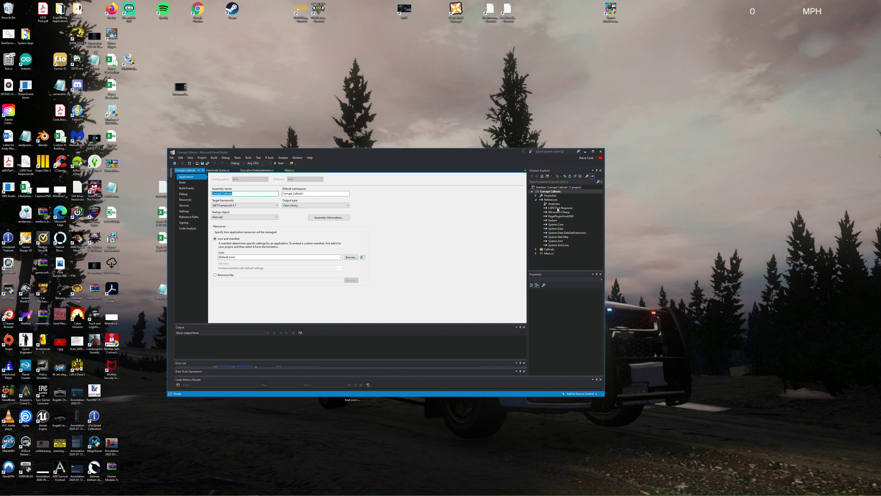
Drop down the Target framework list on the Application page.
{"action": "left_click", "coordinate": [264, 205]}
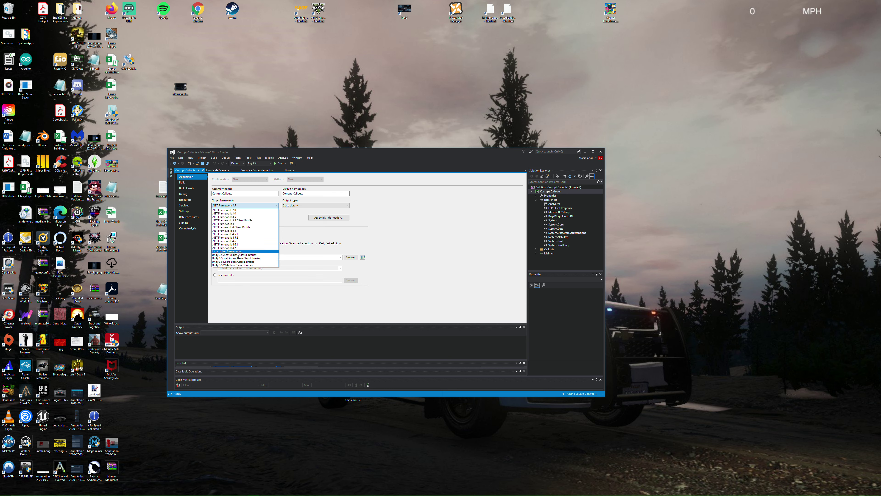
Choose 'Install other frameworks...' and scroll the web page to the .NET Framework versions table.
{"action": "left_click", "coordinate": [238, 251]}
{"action": "scroll", "coordinate": [636, 278], "scroll_direction": "down", "scroll_amount": 10}
{"action": "left_click_drag", "start_coordinate": [313, 153], "coordinate": [186, 133]}
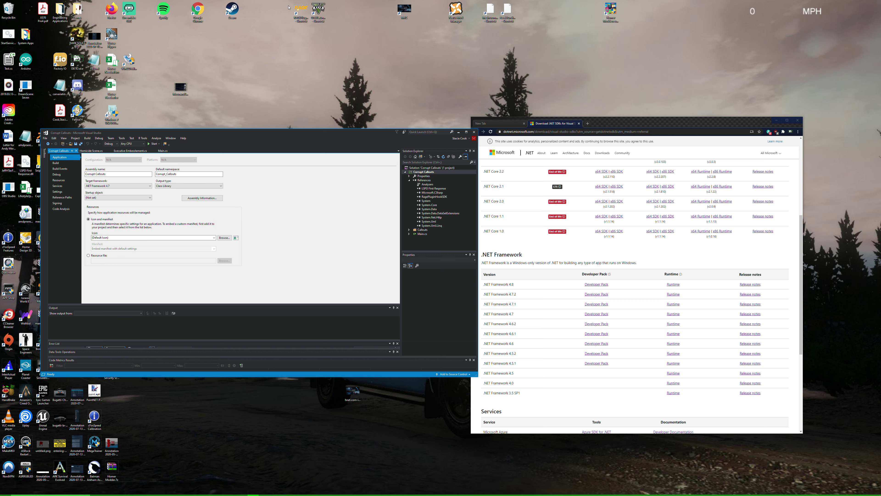
Open the RAGEPlugin shortcut's file location in Explorer and go into the plugins folder.
{"action": "left_click", "coordinate": [297, 13]}
{"action": "right_click", "coordinate": [298, 12]}
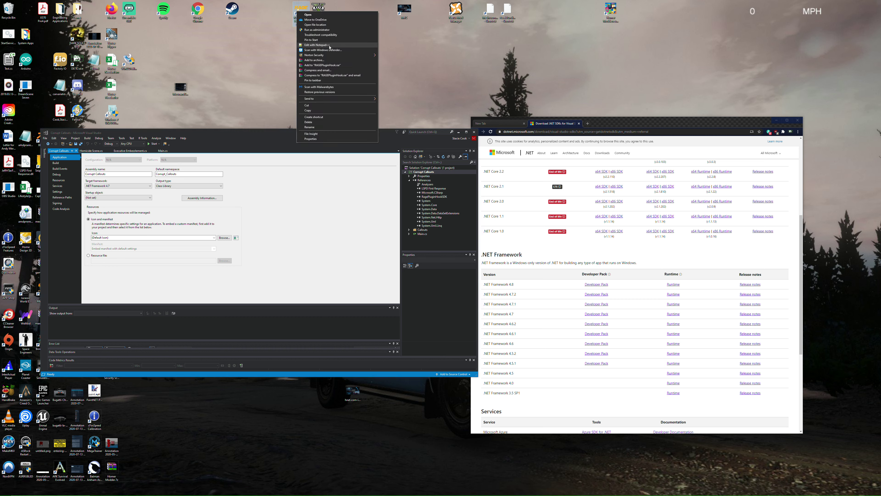
{"action": "left_click", "coordinate": [323, 25]}
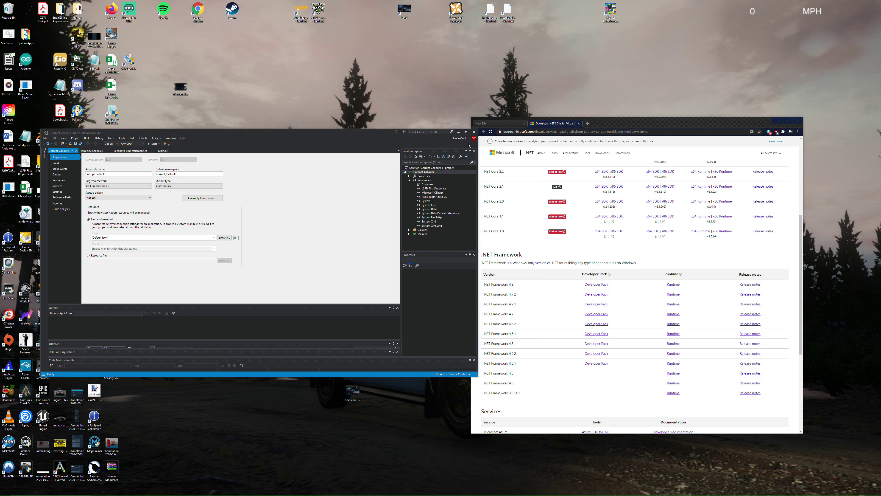
{"action": "left_click_drag", "start_coordinate": [195, 43], "coordinate": [429, 155]}
{"action": "scroll", "coordinate": [359, 248], "scroll_direction": "up", "scroll_amount": 5}
{"action": "scroll", "coordinate": [359, 248], "scroll_direction": "up", "scroll_amount": 7}
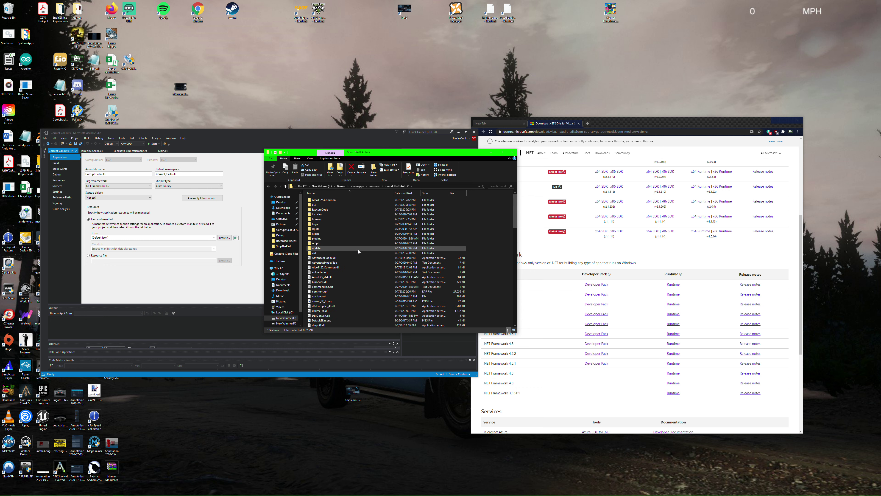
{"action": "key", "text": "Return"}
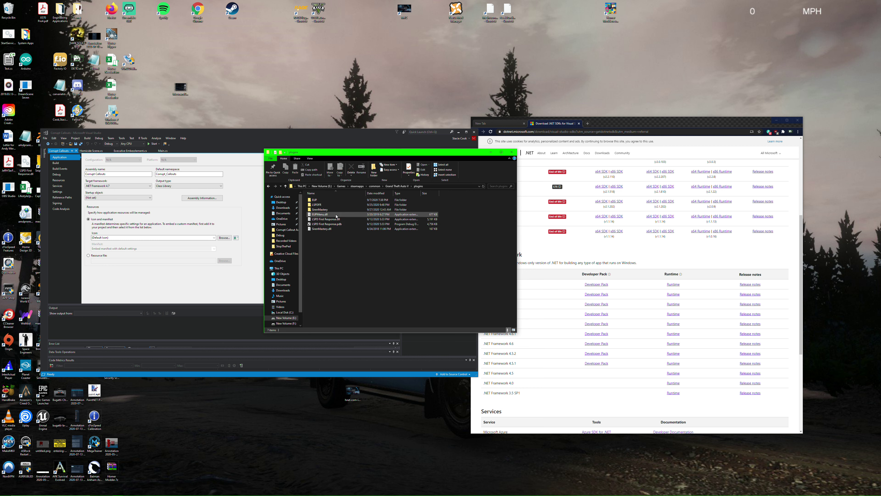
In the LSPDFR plugins folder, rename SuperCallouts2.dll to SuperCallouts2.dll.disable.
{"action": "left_click", "coordinate": [331, 231]}
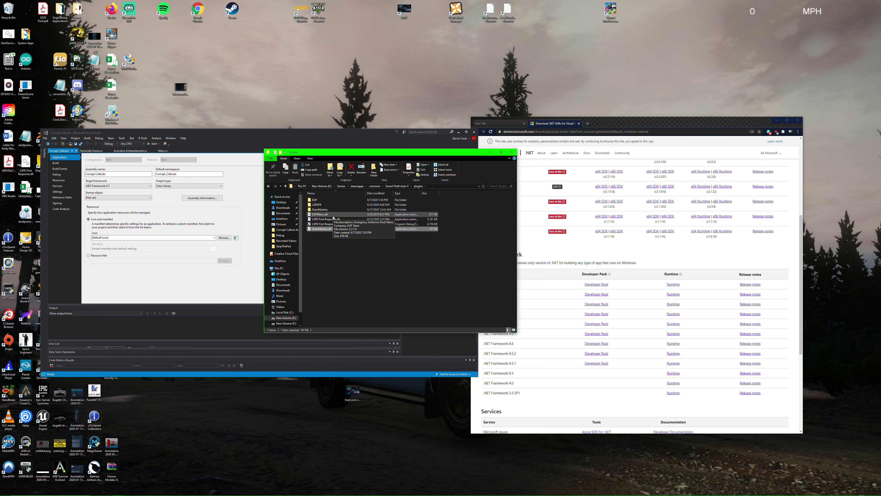
{"action": "double_click", "coordinate": [327, 205]}
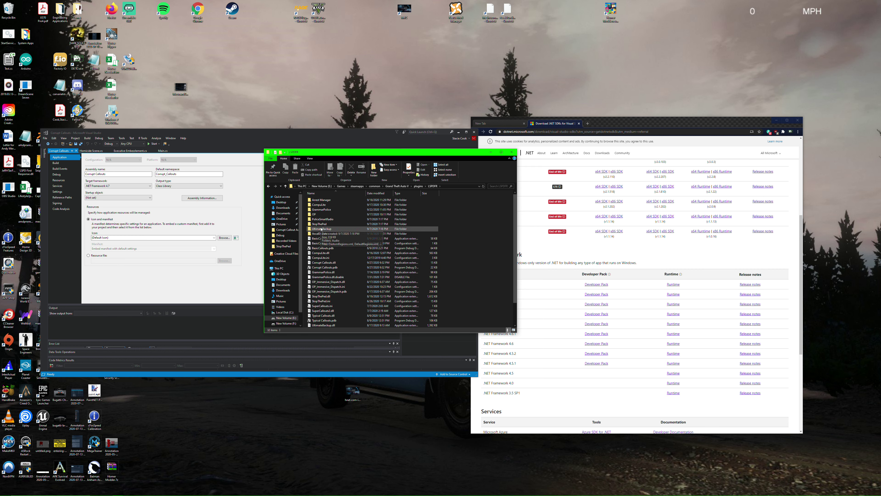
{"action": "scroll", "coordinate": [411, 245], "scroll_direction": "down", "scroll_amount": 2}
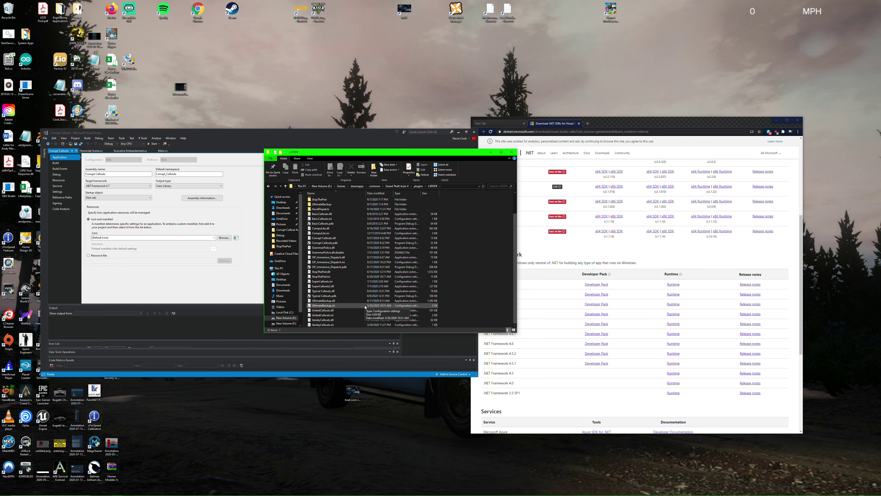
{"action": "left_click", "coordinate": [338, 287]}
{"action": "left_click", "coordinate": [338, 288]}
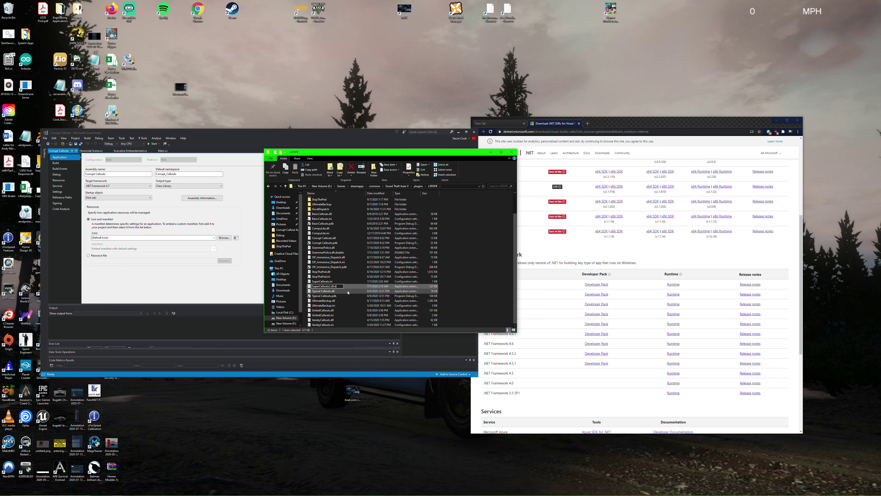
{"action": "key", "text": "Return"}
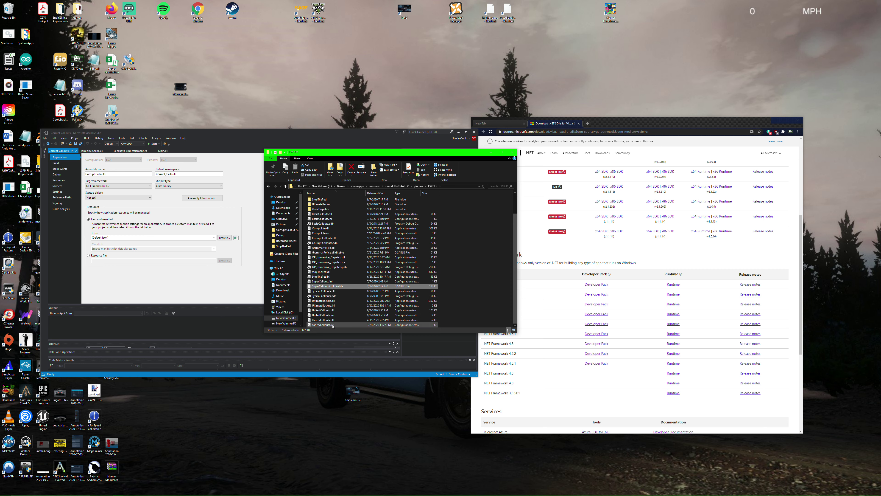
Restore the name SuperCallouts2.dll, accept the extension-change warning, and minimise Explorer.
{"action": "left_click", "coordinate": [345, 287]}
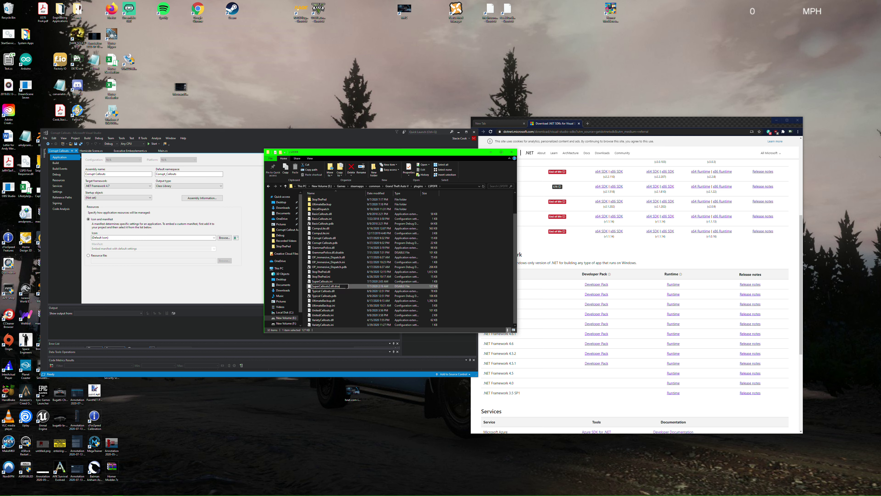
{"action": "key", "text": "BackSpace"}
{"action": "key", "text": "BackSpace"}
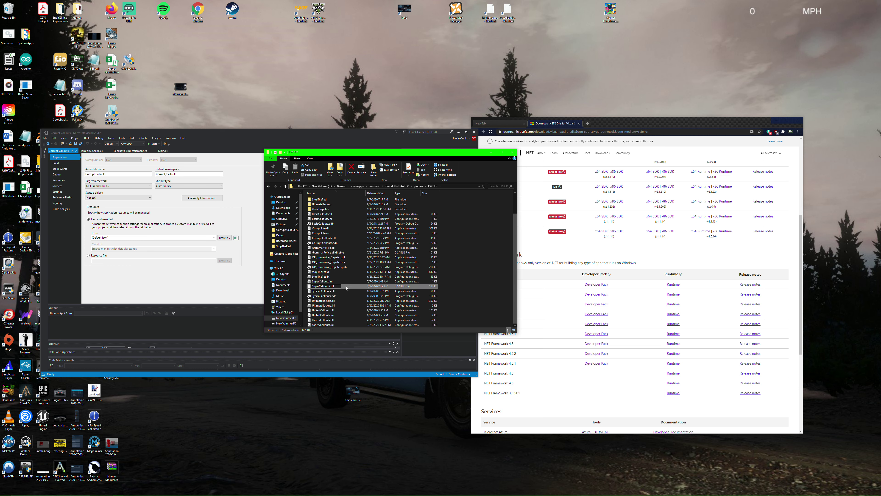
{"action": "key", "text": "Return"}
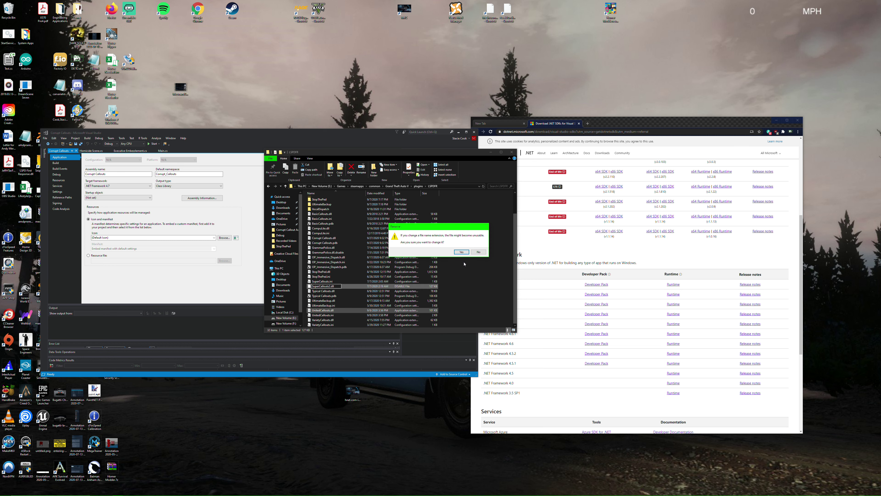
{"action": "left_click", "coordinate": [461, 252]}
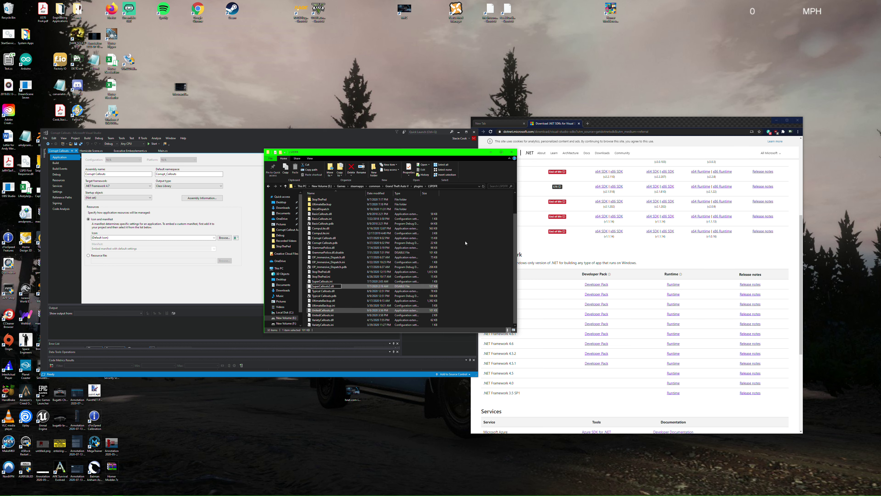
{"action": "left_click", "coordinate": [493, 153]}
{"action": "left_click_drag", "start_coordinate": [365, 132], "coordinate": [404, 131]}
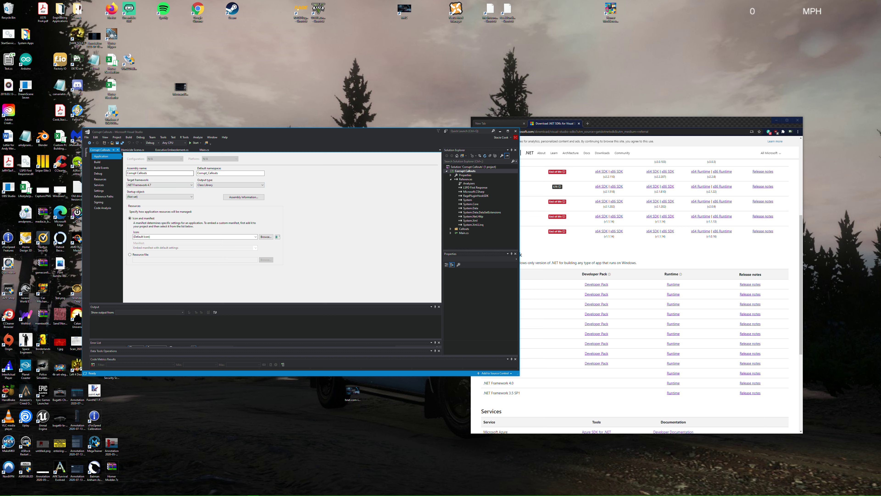
Review the Main.cs RegisterCallouts code, then clear all windows away to show the desktop.
{"action": "left_click", "coordinate": [204, 149]}
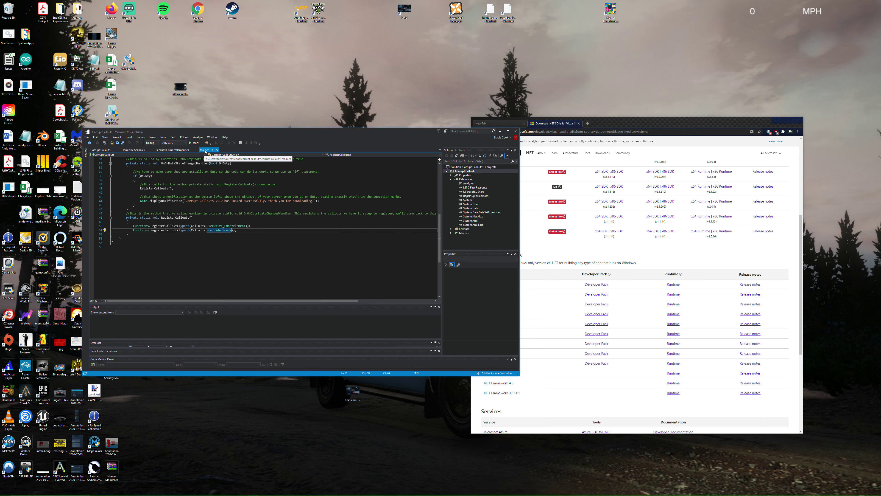
{"action": "scroll", "coordinate": [306, 289], "scroll_direction": "up", "scroll_amount": 2}
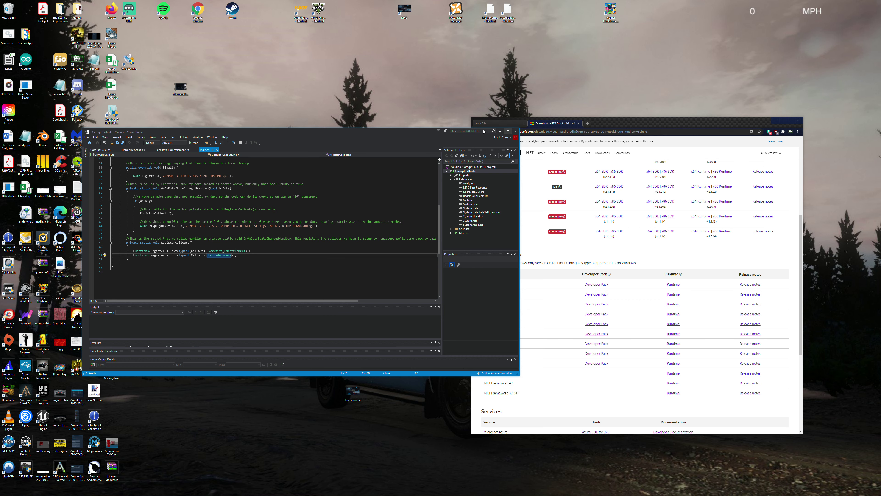
{"action": "left_click_drag", "start_coordinate": [399, 143], "coordinate": [410, 161]}
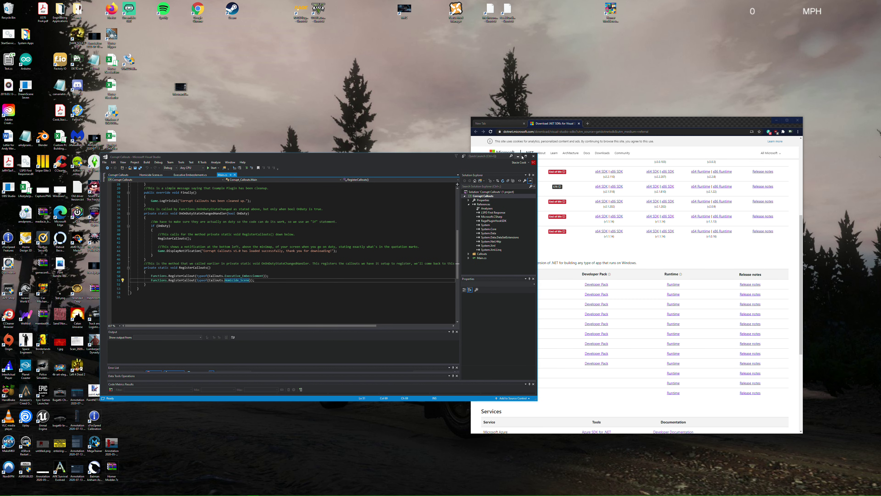
{"action": "left_click", "coordinate": [518, 156]}
{"action": "left_click", "coordinate": [777, 119]}
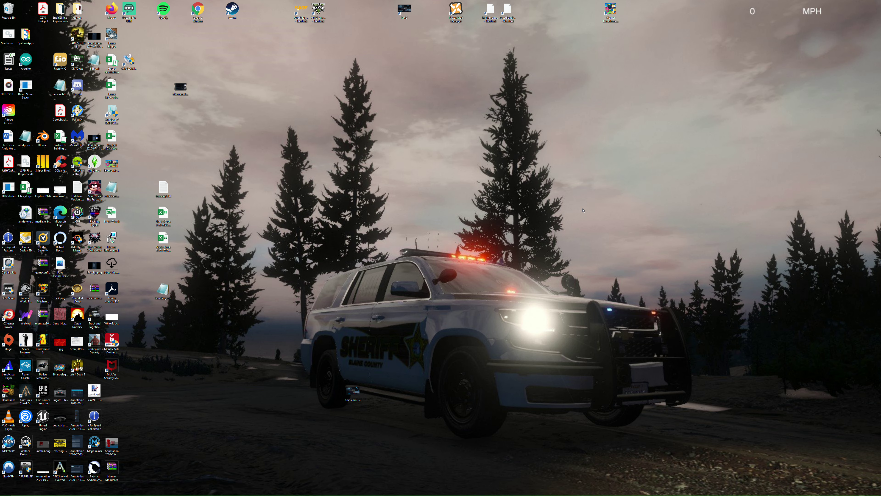
Launch the Mod Resource Center and read the GTA V, OpenIV, RagePluginHook, ScriptHookV and LSPDFR status tiles.
{"action": "double_click", "coordinate": [404, 11]}
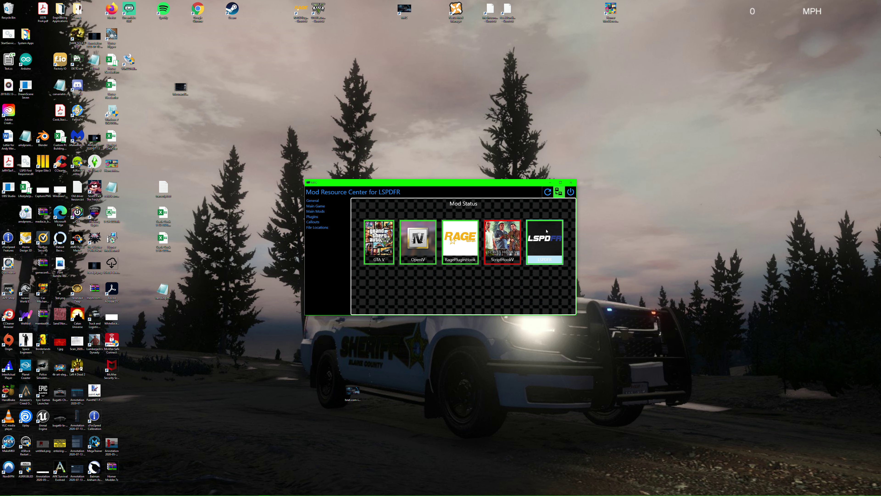
{"action": "mouse_move", "coordinate": [546, 230]}
{"action": "mouse_move", "coordinate": [518, 242]}
{"action": "mouse_move", "coordinate": [554, 247]}
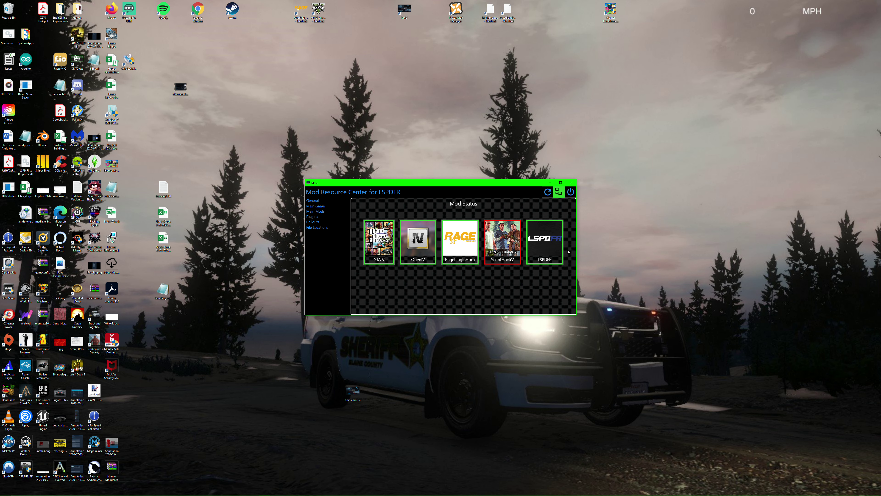
Close the Mod Resource Center with its title-bar power button.
{"action": "left_click", "coordinate": [570, 192]}
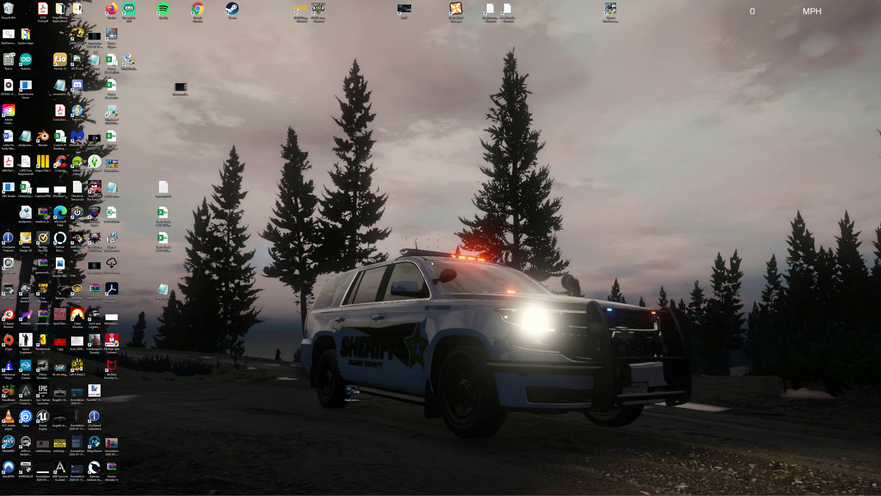